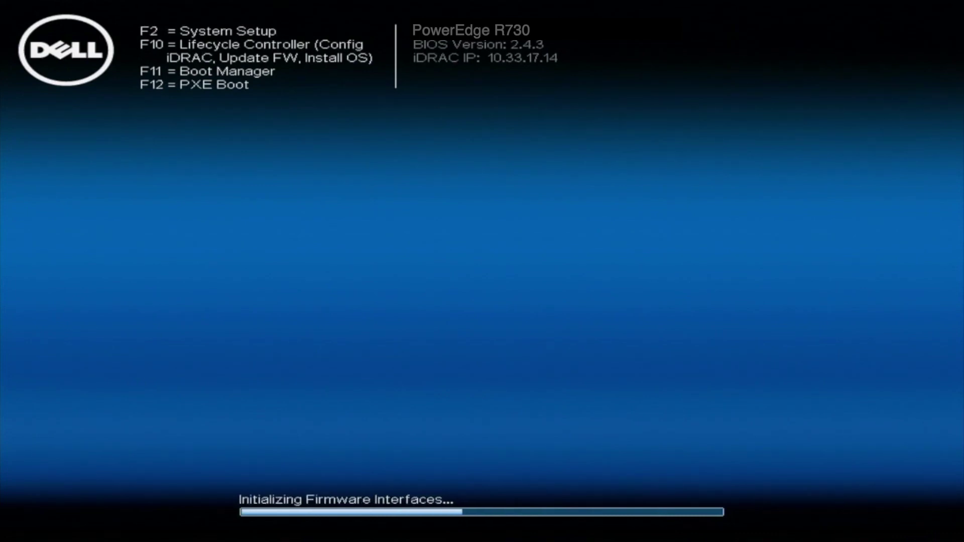
- Enter the Dell Lifecycle Controller during POST with F10
key("F10")
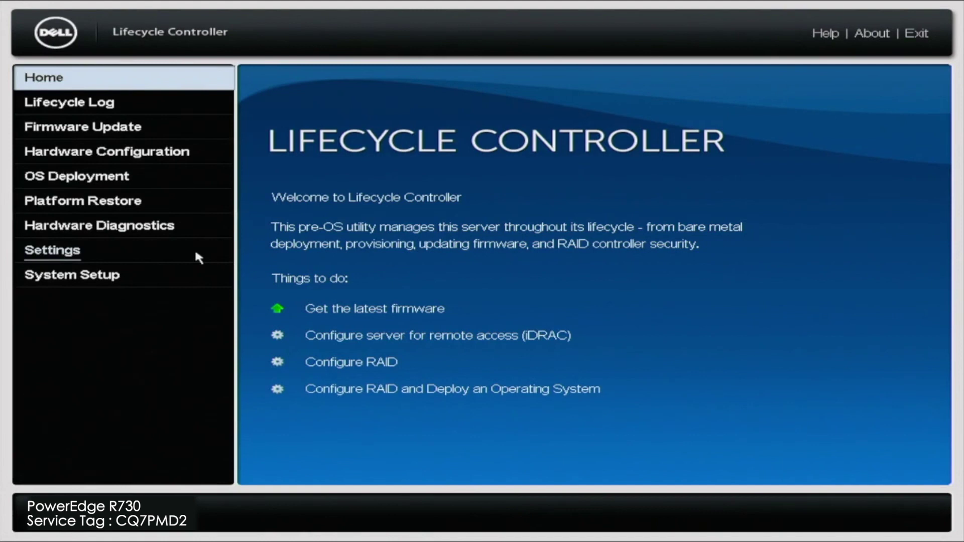
- In Lifecycle Controller Network Settings, switch Integrated NIC 1's IPv4 address source to DHCP
left_click(98, 254)
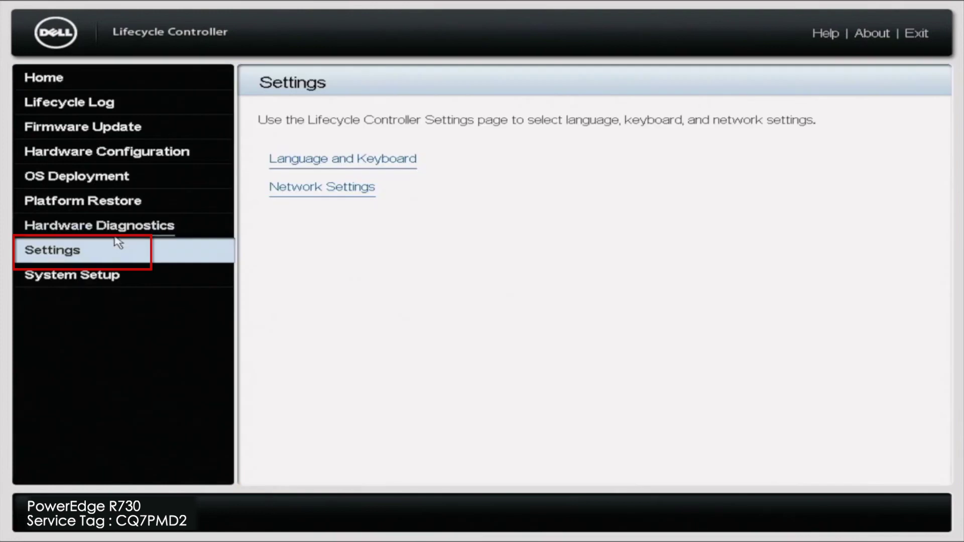
left_click(379, 194)
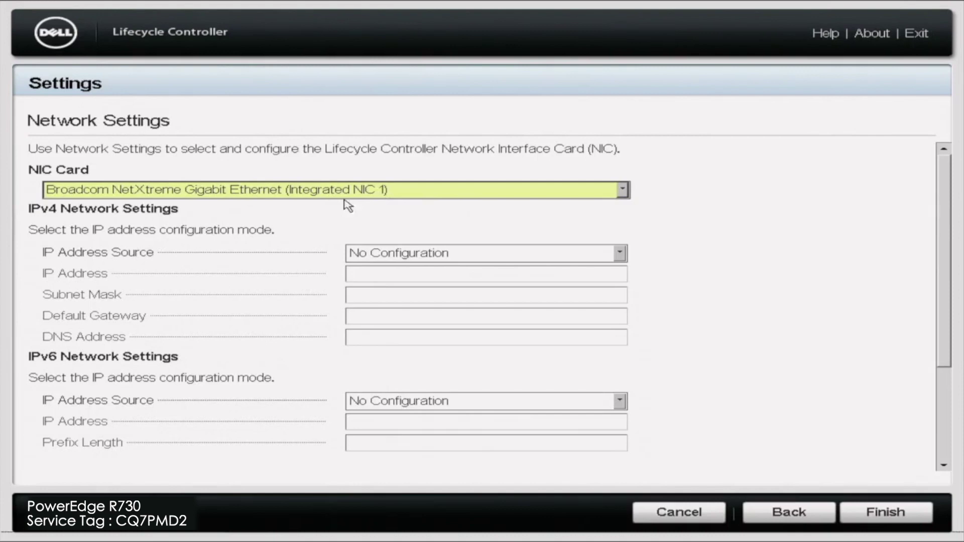
left_click(621, 252)
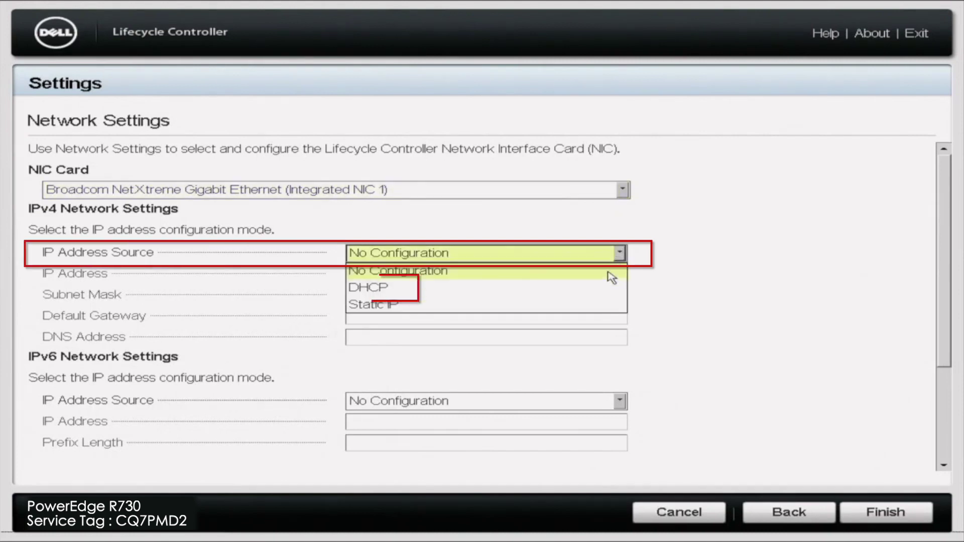
left_click(603, 290)
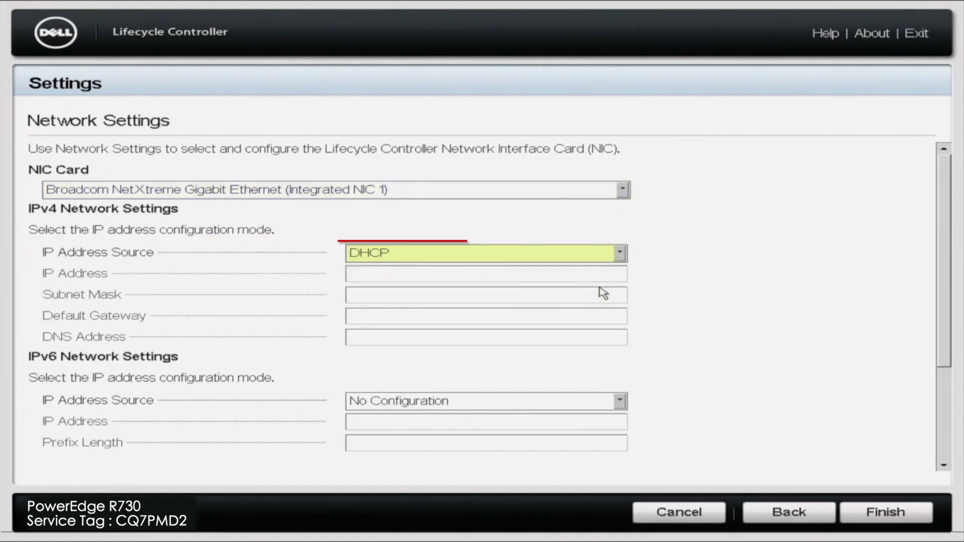
left_click(872, 516)
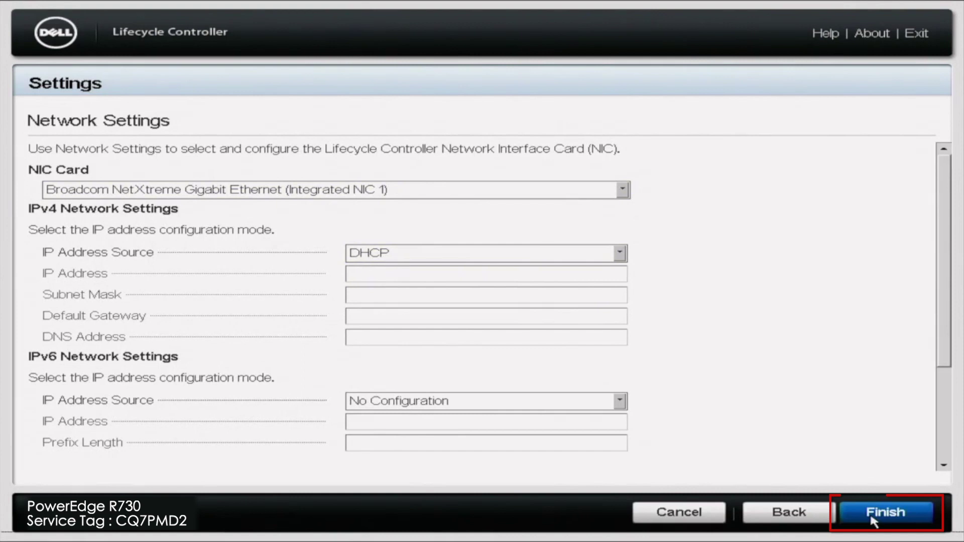
- Apply the NIC DHCP settings and acknowledge the Success message
left_click(872, 517)
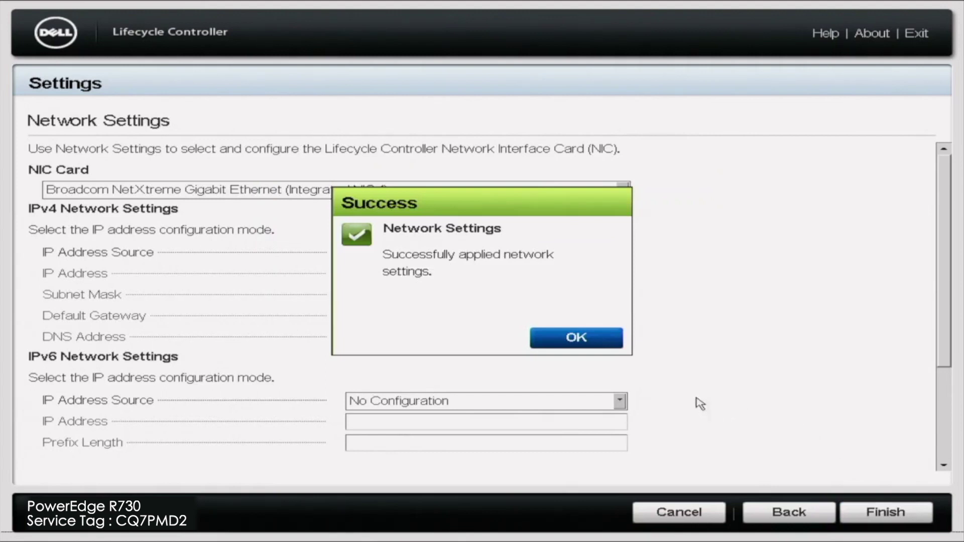
left_click(593, 333)
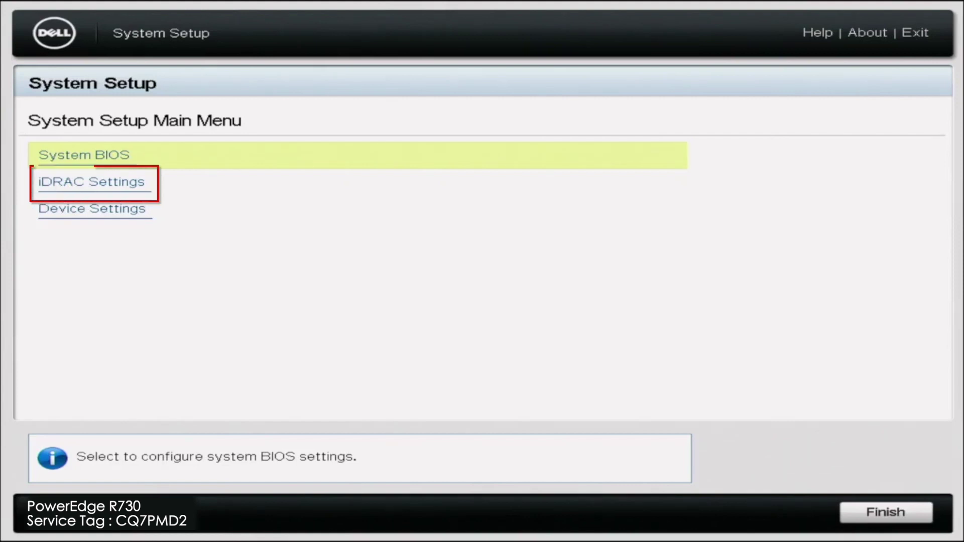
- Enter iDRAC Settings from the System Setup Main Menu and highlight Network
key("Down")
key("Return")
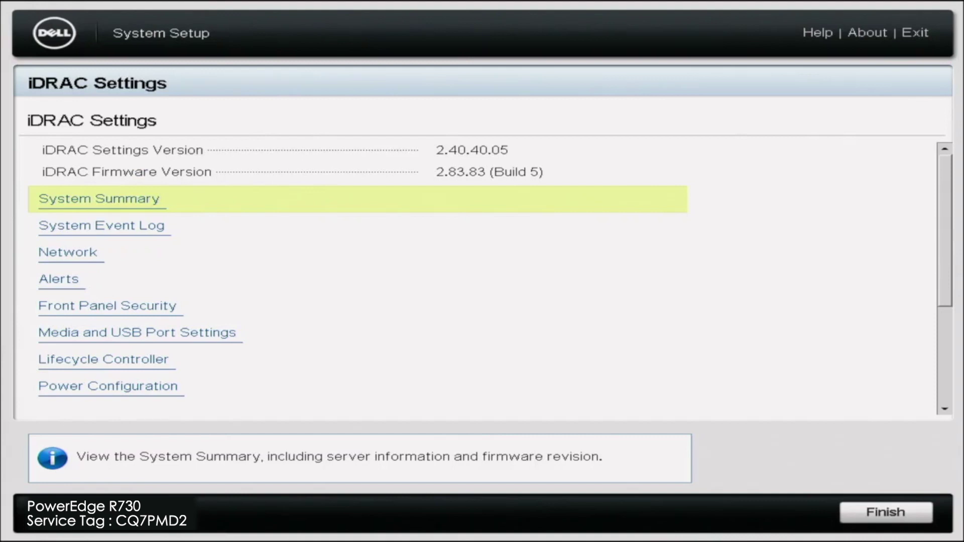
key("Down")
key("Down")
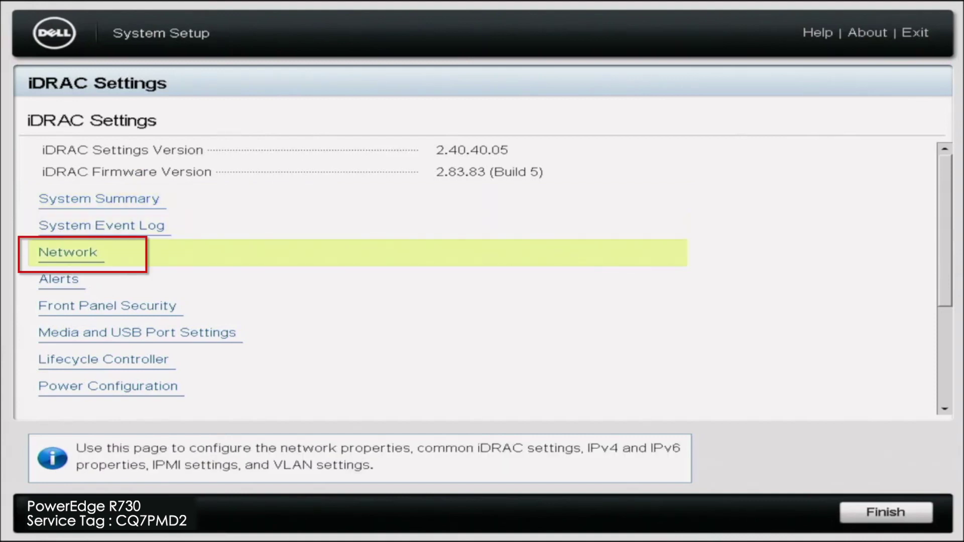
- On the iDRAC Network page, set IPv4 Enable DHCP to Disabled
key("Return")
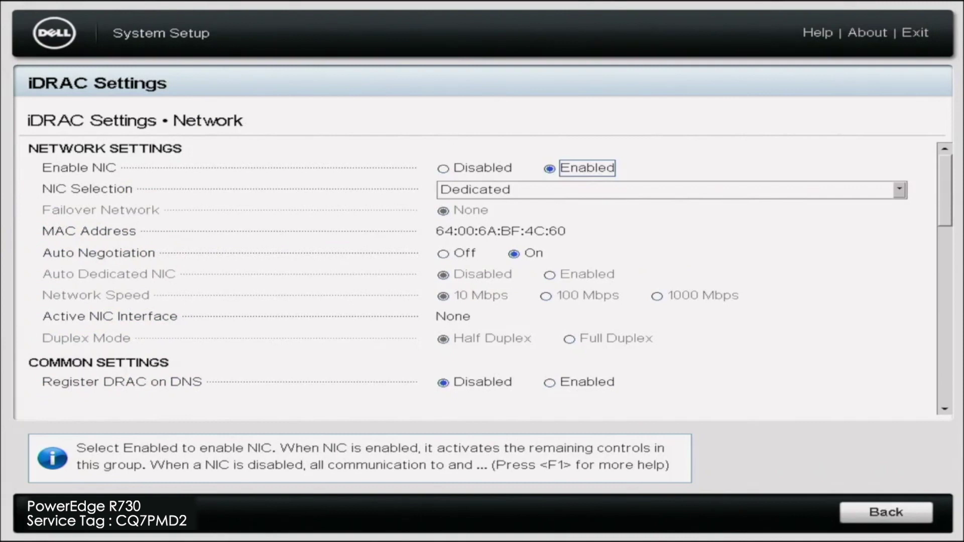
key("Down")
key("Down")
key("Down")
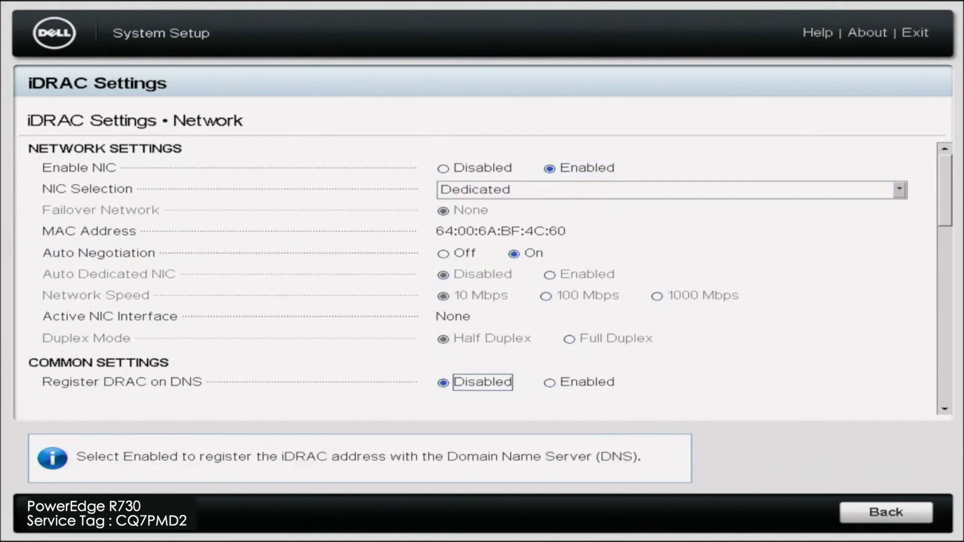
key("Down")
key("Down")
key("Down")
key("Down")
key("Down")
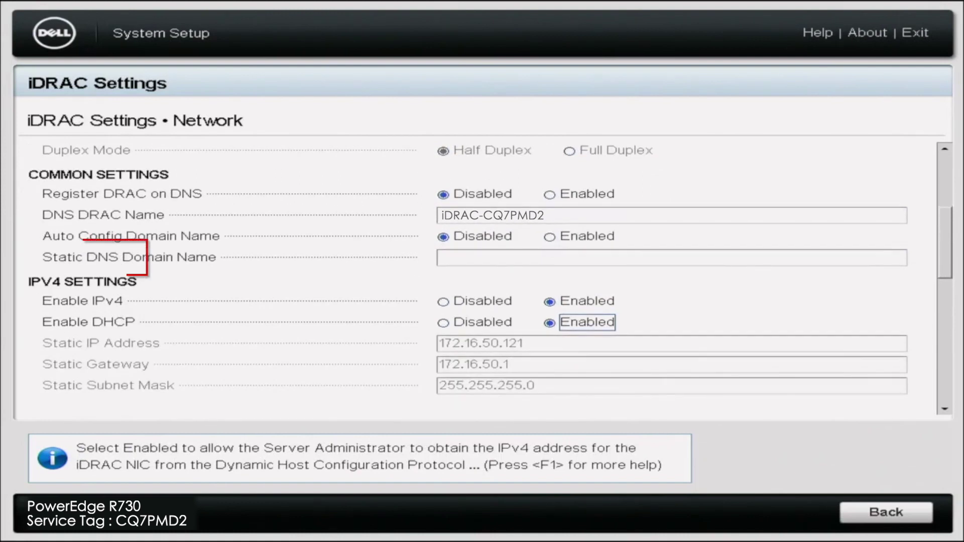
key("Down")
key("Up")
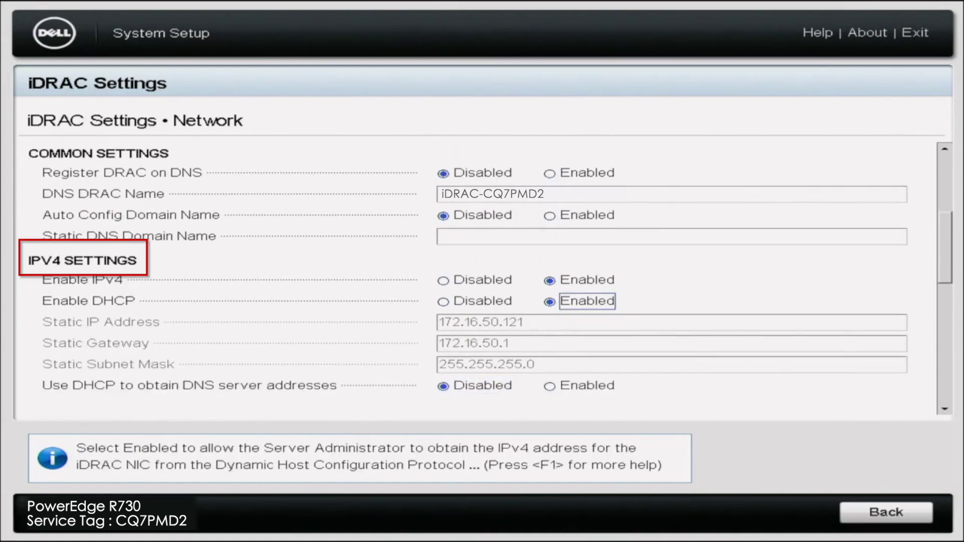
key("Left")
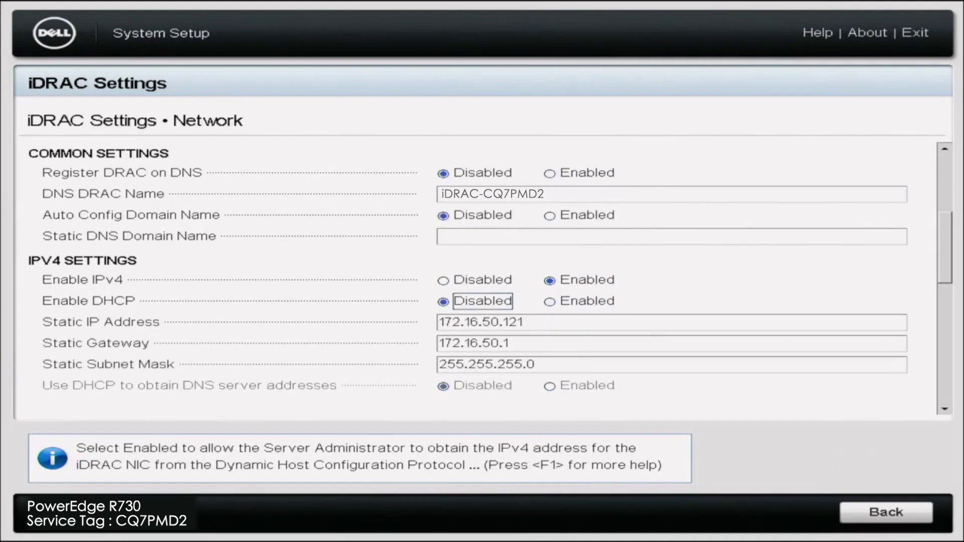
key("Down")
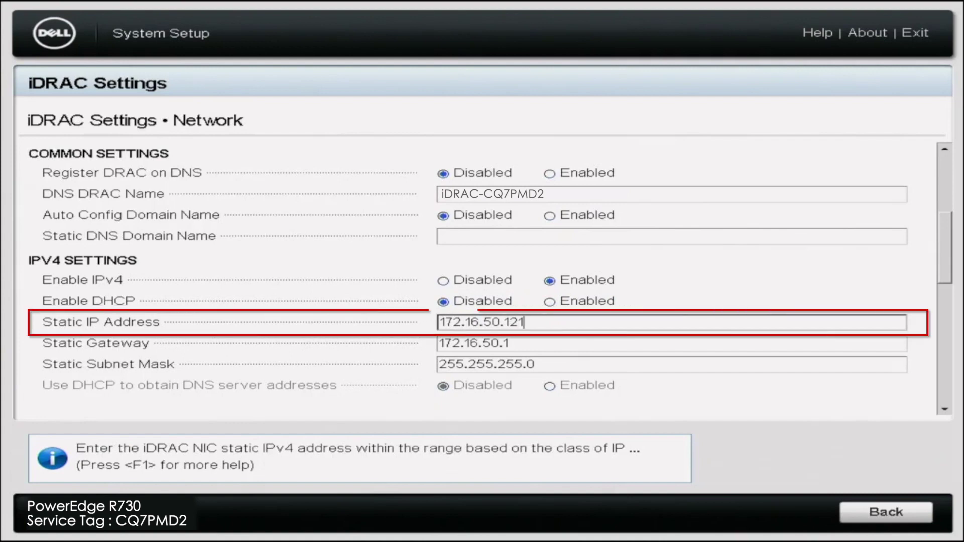
- Replace the iDRAC static IP with 192.168.0.205 and the gateway with 192.168.0.1
key("BackSpace")
key("BackSpace")
key("BackSpace")
key("BackSpace")
key("BackSpace")
key("BackSpace")
key("BackSpace")
key("BackSpace")
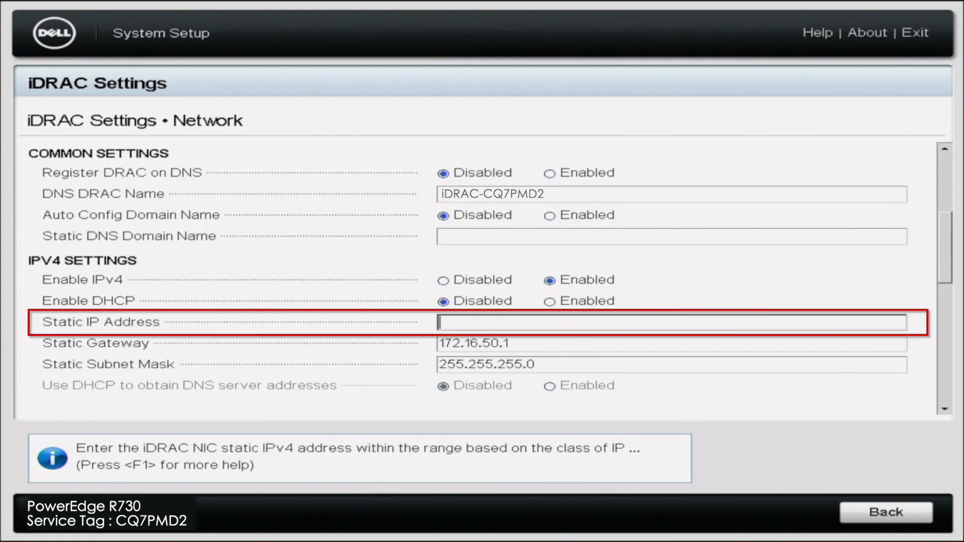
type("192.")
type("16")
type("8.")
type("0.2")
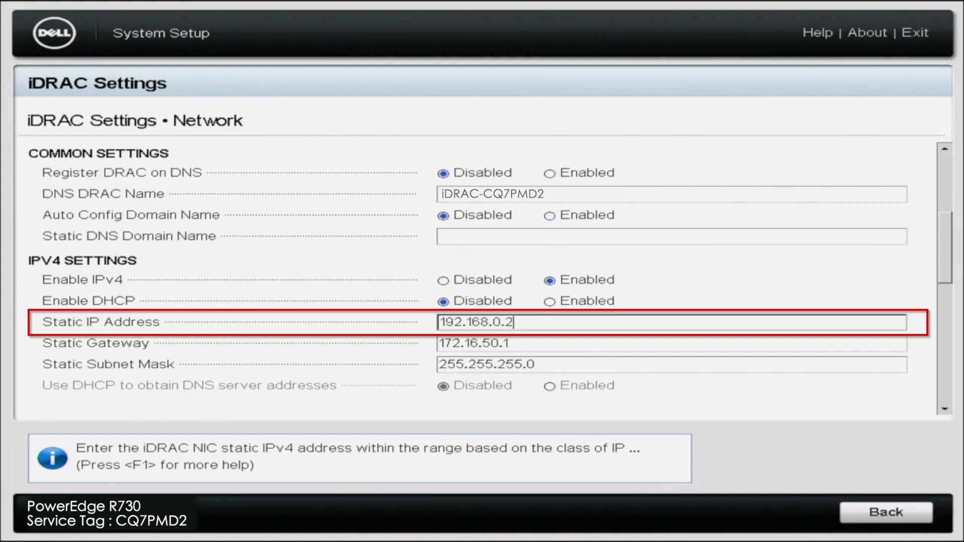
type("05")
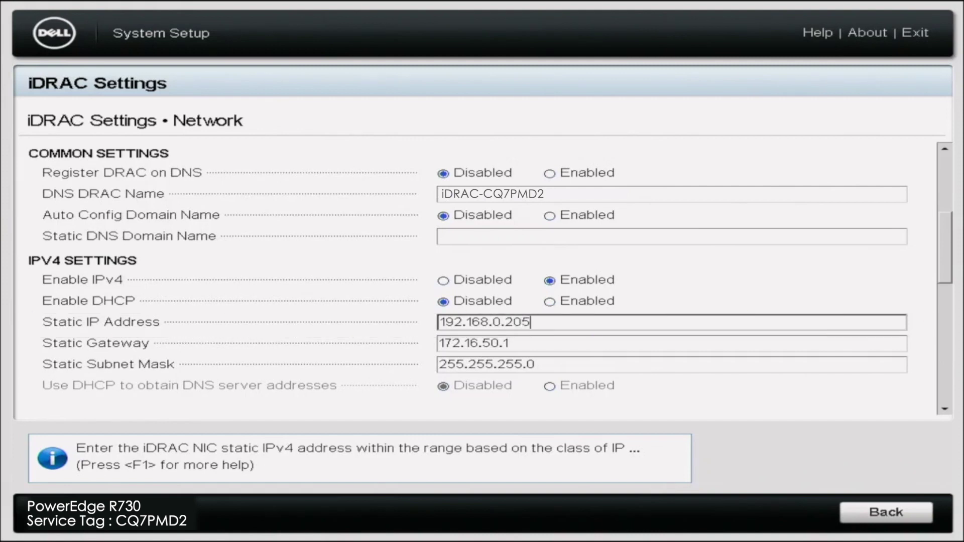
key("Tab")
key("BackSpace")
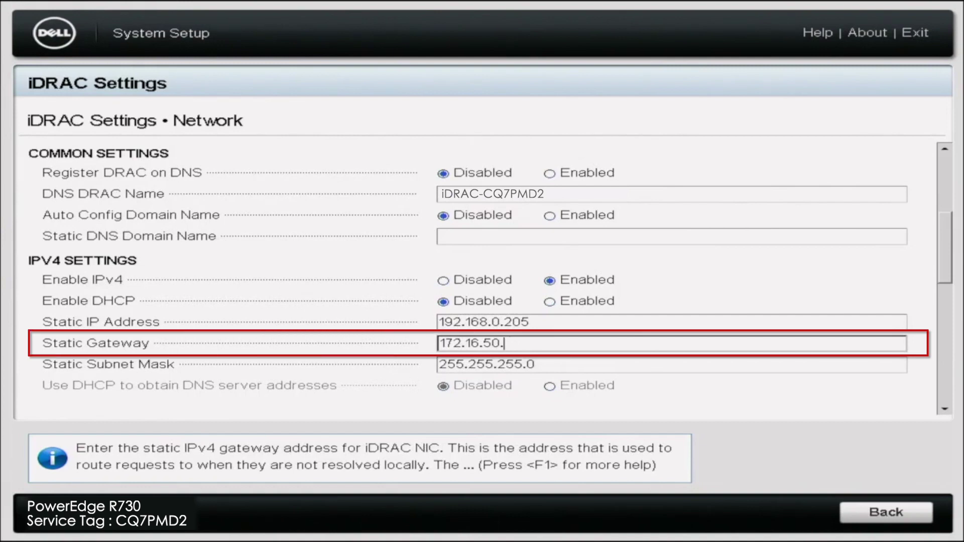
key("BackSpace")
key("BackSpace")
key("BackSpace")
key("BackSpace")
key("BackSpace")
key("BackSpace")
key("BackSpace")
key("BackSpace")
key("BackSpace")
key("BackSpace")
type("192")
type(".16")
type("8.0")
type(".1")
key("Tab")
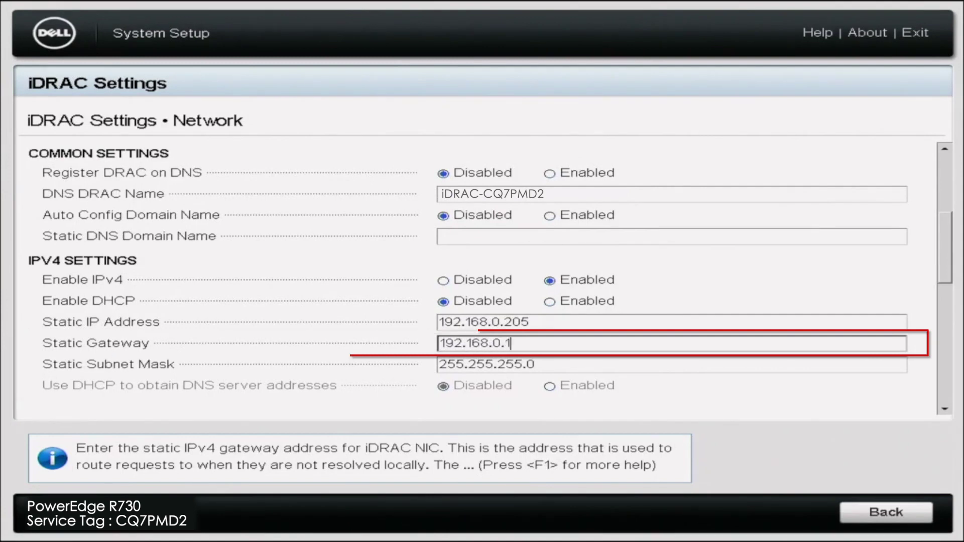
- Set the preferred DNS server to 8.8.8.8
key("Tab")
type("8.8.8.8")
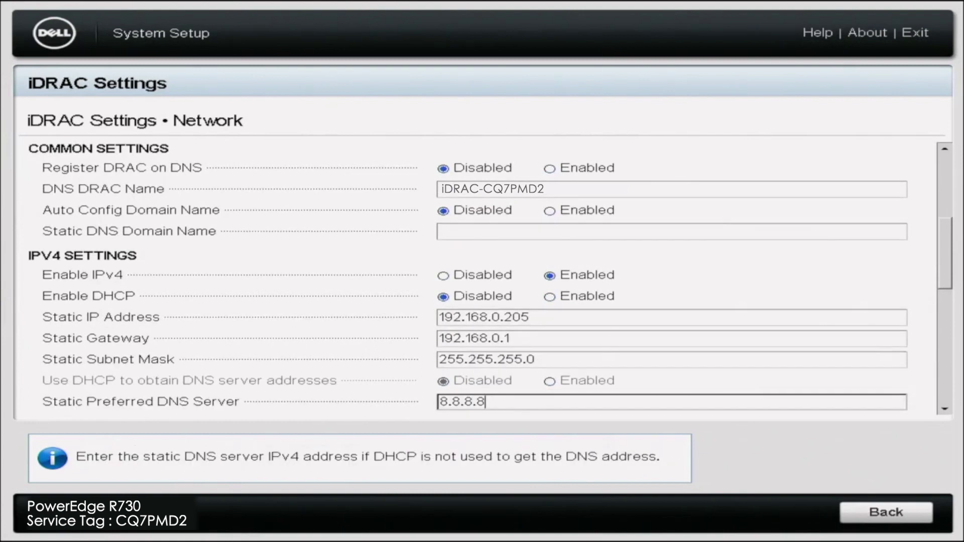
key("Tab")
- Set alternate DNS 8.8.4.4, then save the iDRAC network changes and confirm success
type("8.8.4.4")
key("Escape")
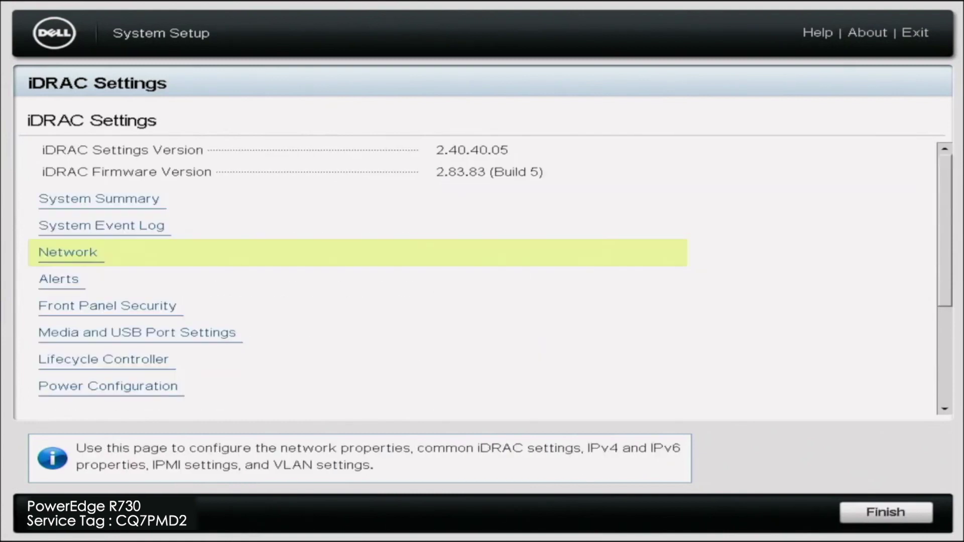
key("Escape")
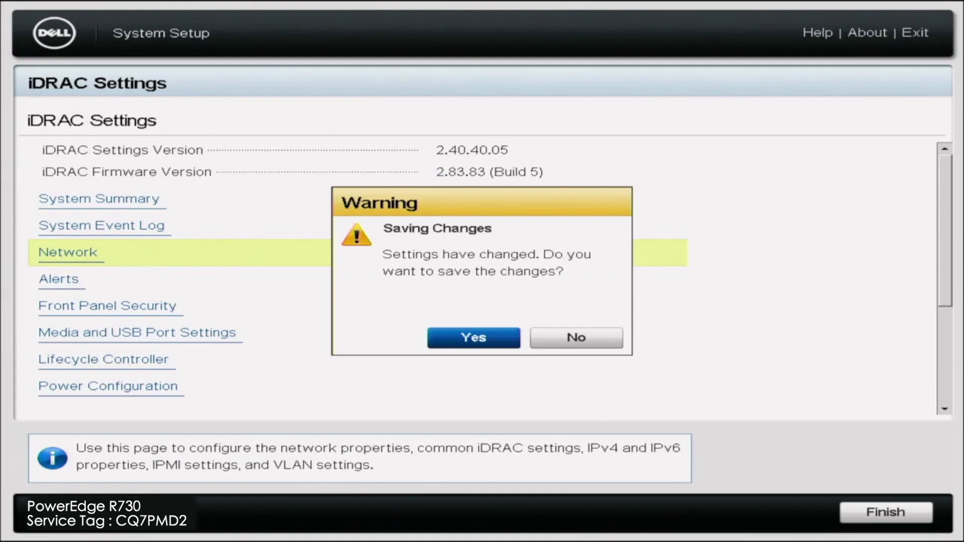
key("Return")
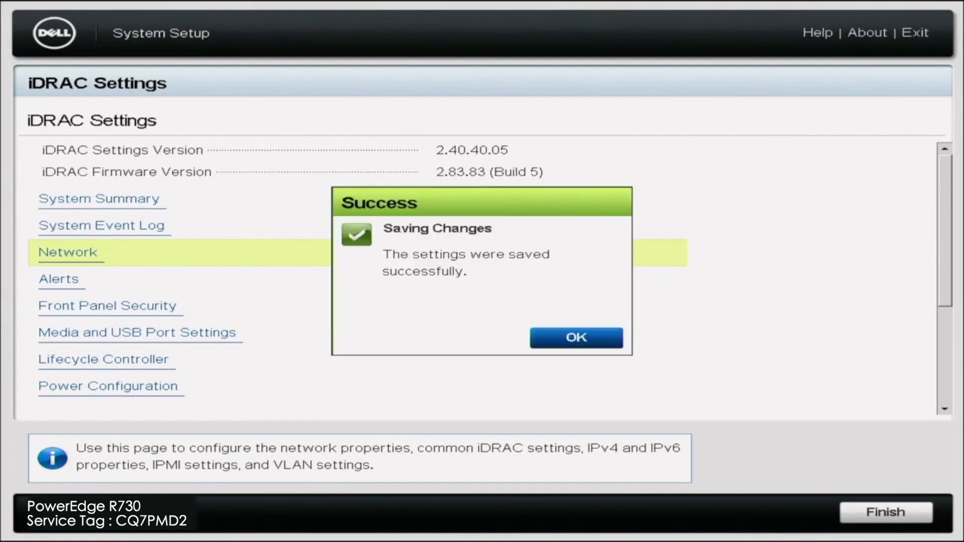
key("Return")
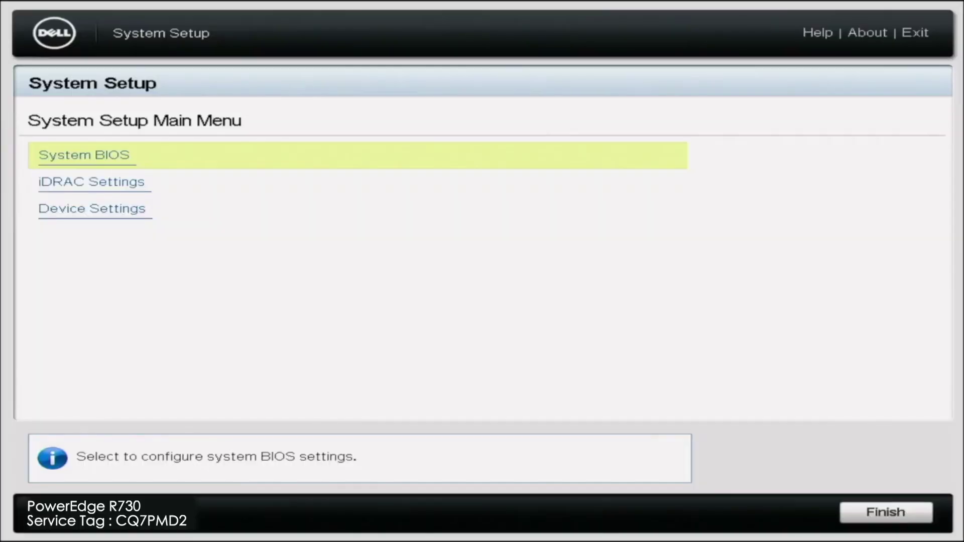